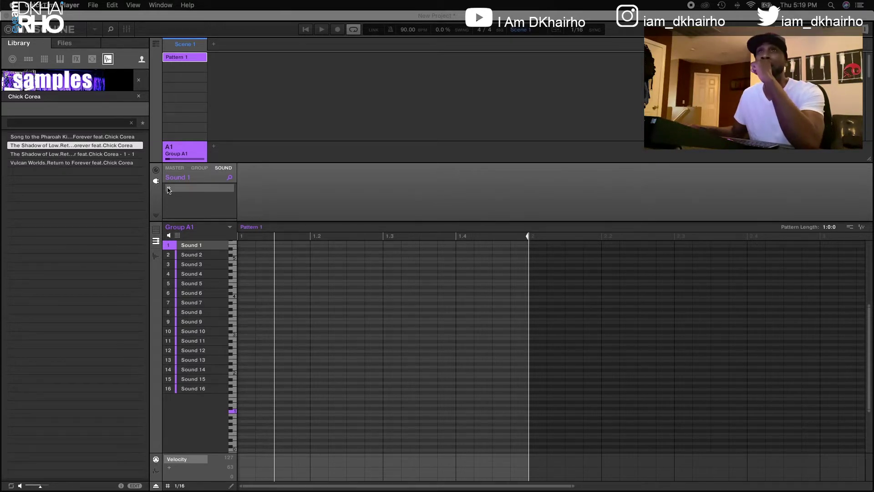
# Step: Load Serato Sample from the Serato plug-in menu onto Sound 1's slot
pyautogui.click(169, 191)
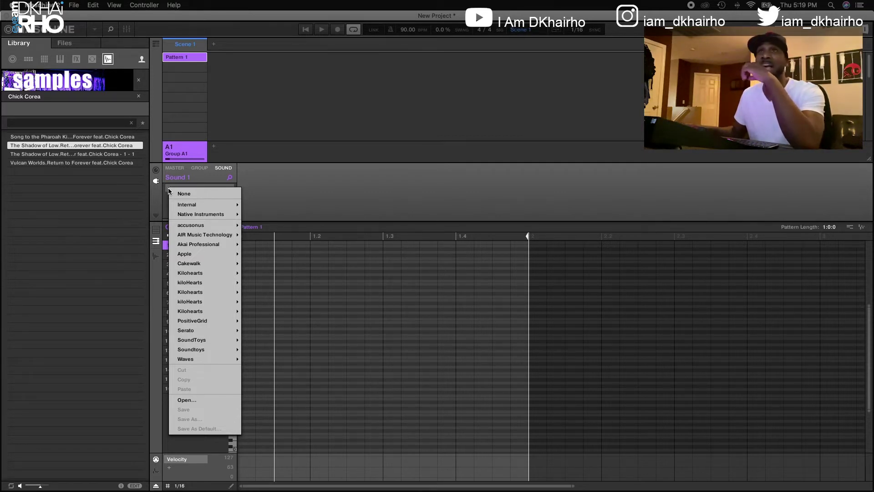
pyautogui.moveTo(194, 330)
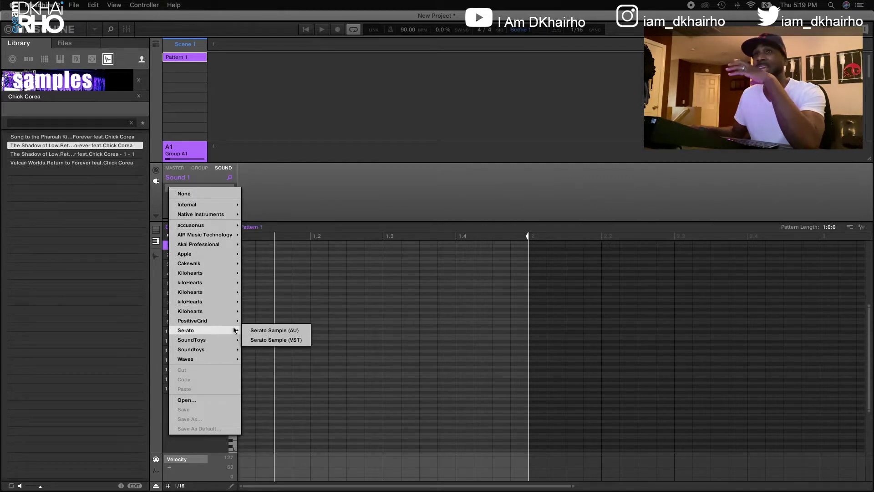
pyautogui.click(251, 331)
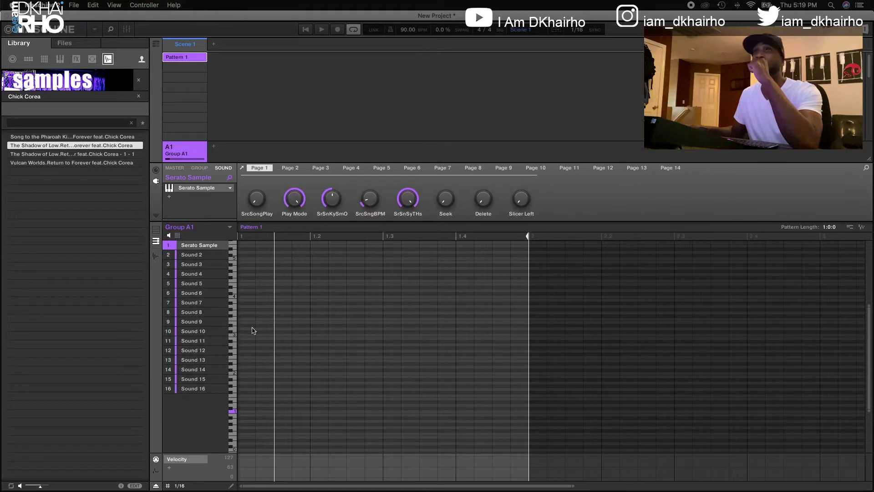
# Step: Open the Serato Sample window and drag in the Chick Corea track 'The Shadow of Lo'
pyautogui.click(241, 169)
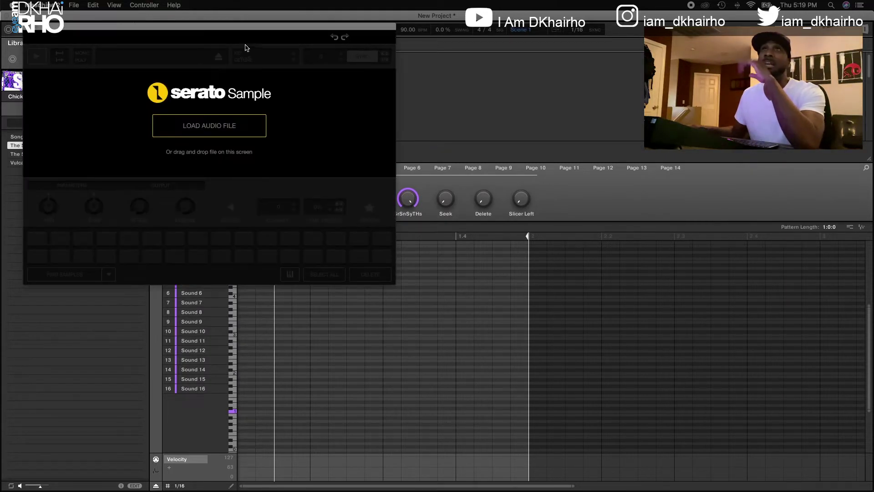
pyautogui.moveTo(240, 29); pyautogui.dragTo(511, 106)
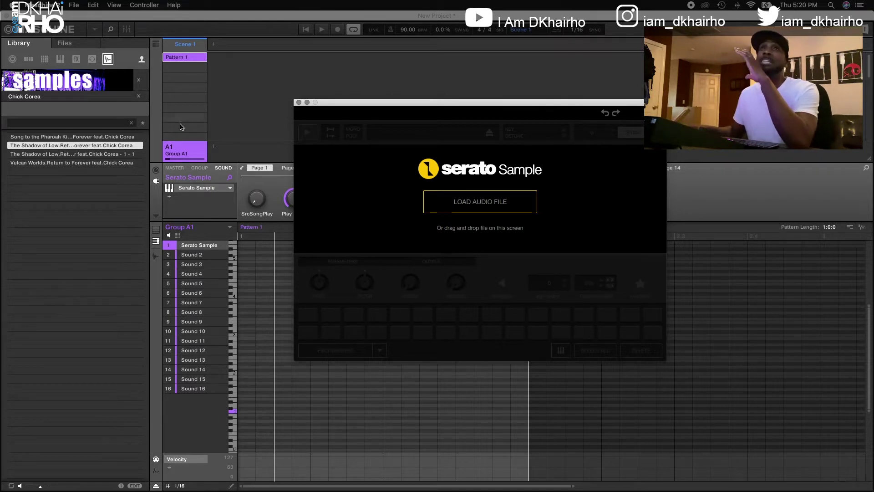
pyautogui.click(94, 148)
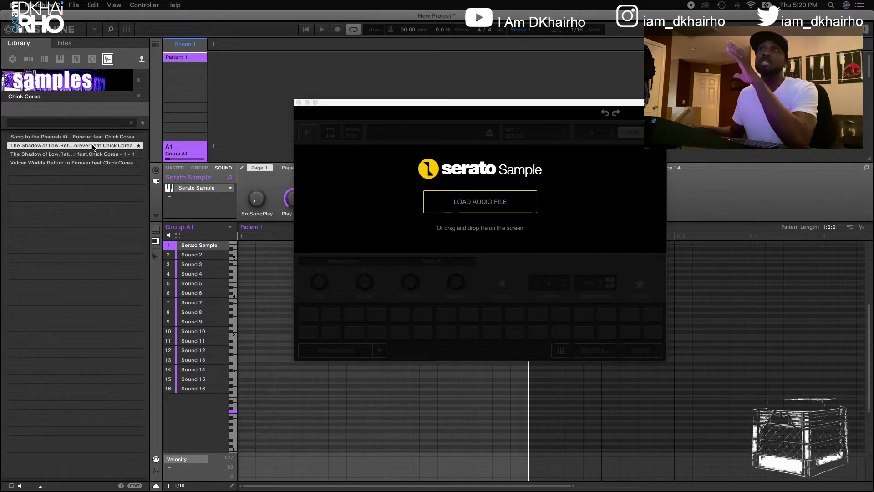
pyautogui.moveTo(94, 147); pyautogui.dragTo(438, 193)
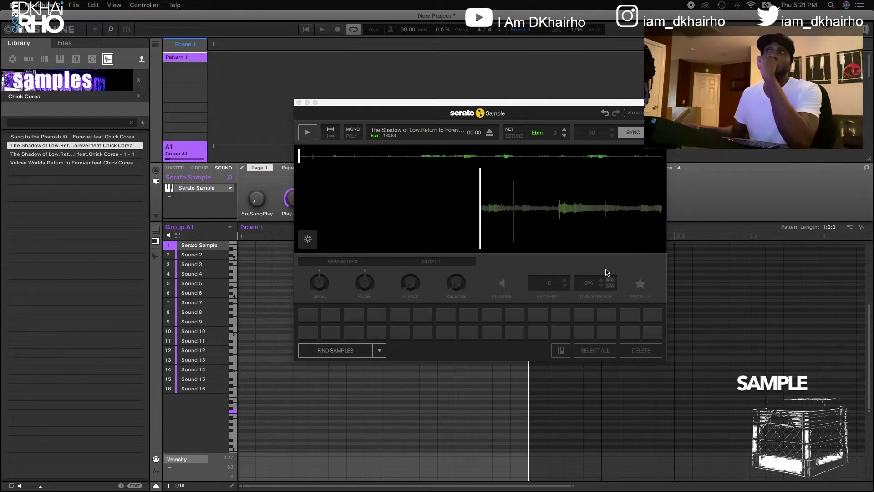
pyautogui.click(380, 351)
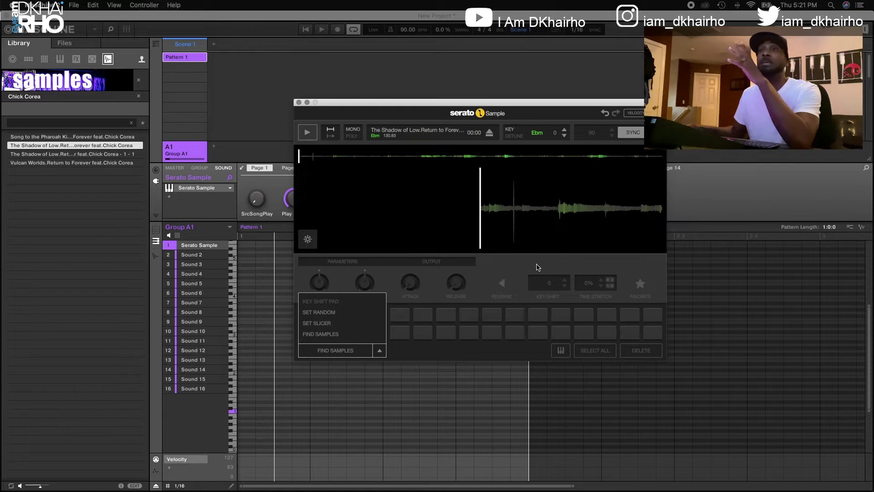
pyautogui.click(439, 360)
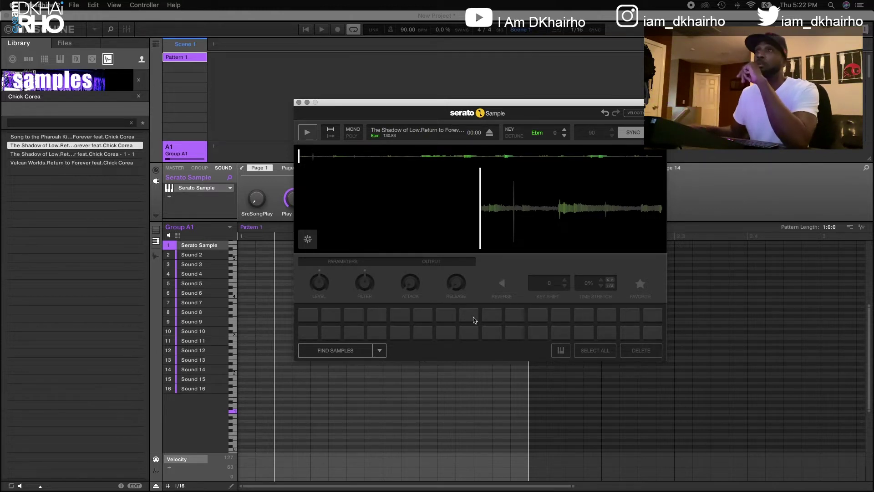
pyautogui.press('space')
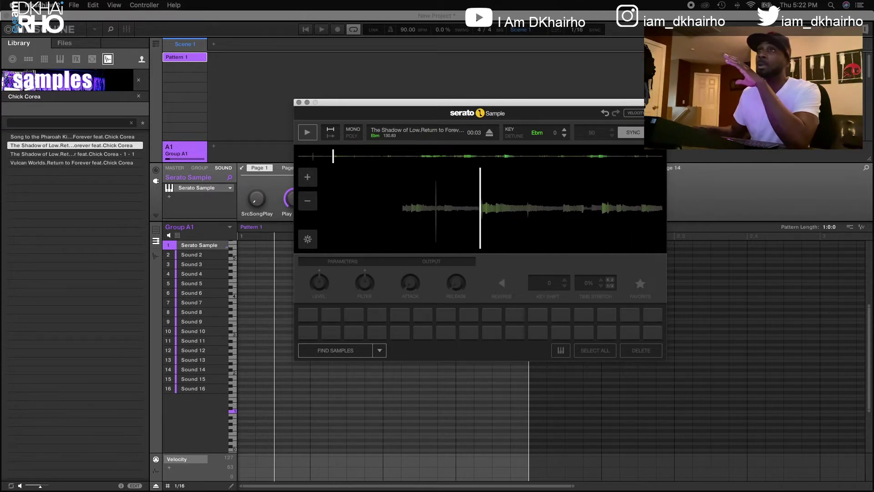
pyautogui.moveTo(506, 209)
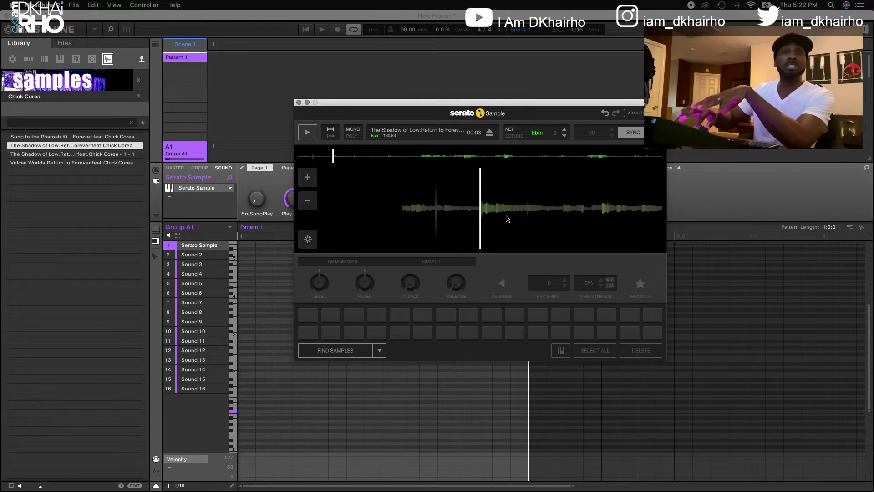
# Step: Cue pads 1 and 2 on the Chick Corea track, audition pad 1, and scrub playback
pyautogui.click(308, 333)
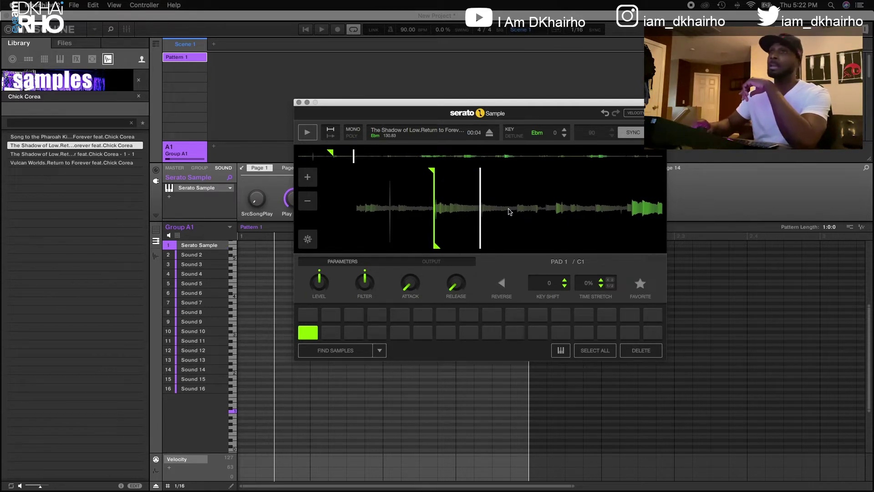
pyautogui.press('2')
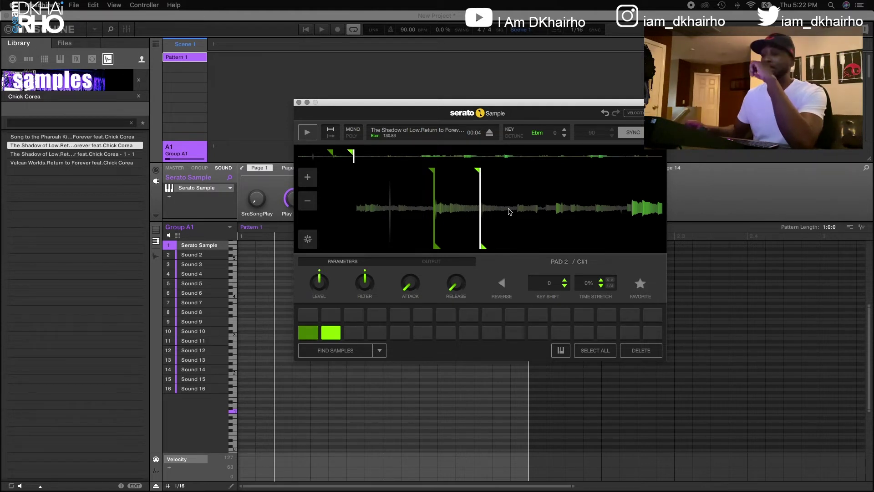
pyautogui.press('1')
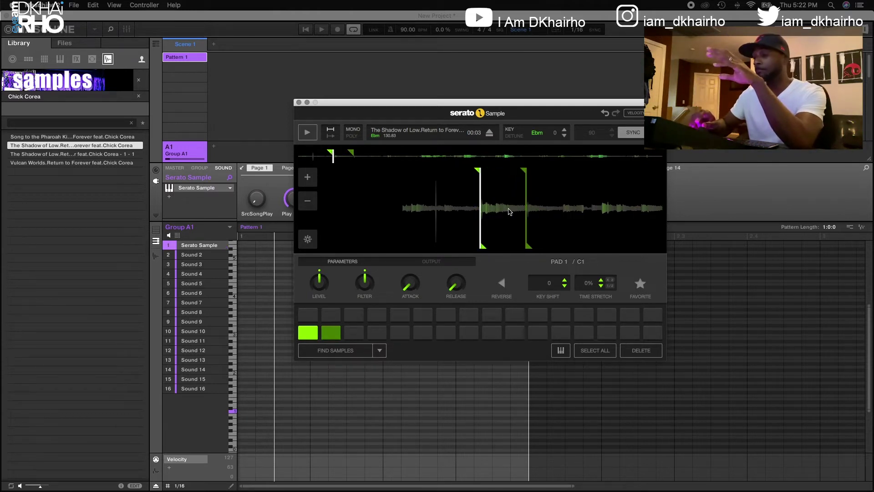
pyautogui.press('1')
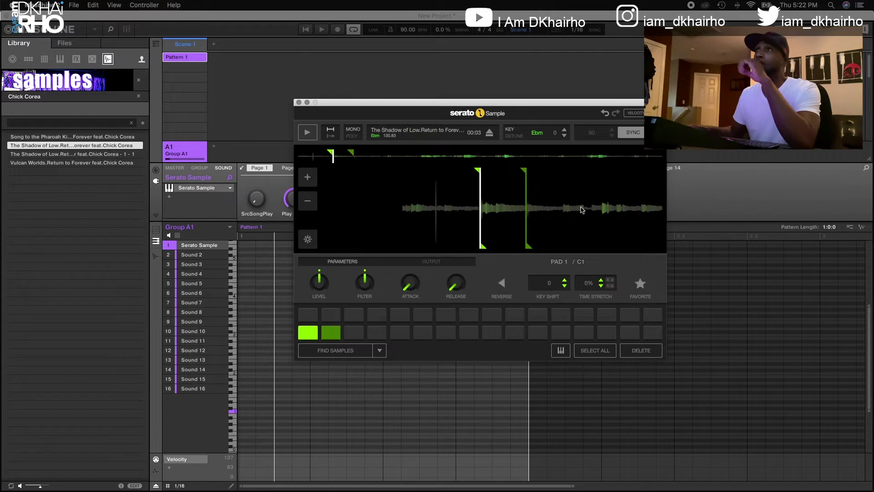
pyautogui.moveTo(581, 210); pyautogui.dragTo(555, 208)
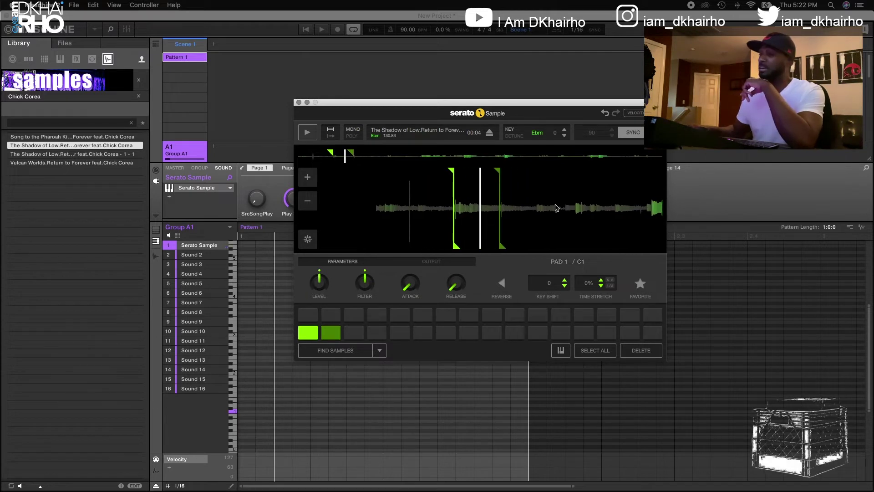
pyautogui.hscroll(-2, 555, 208)
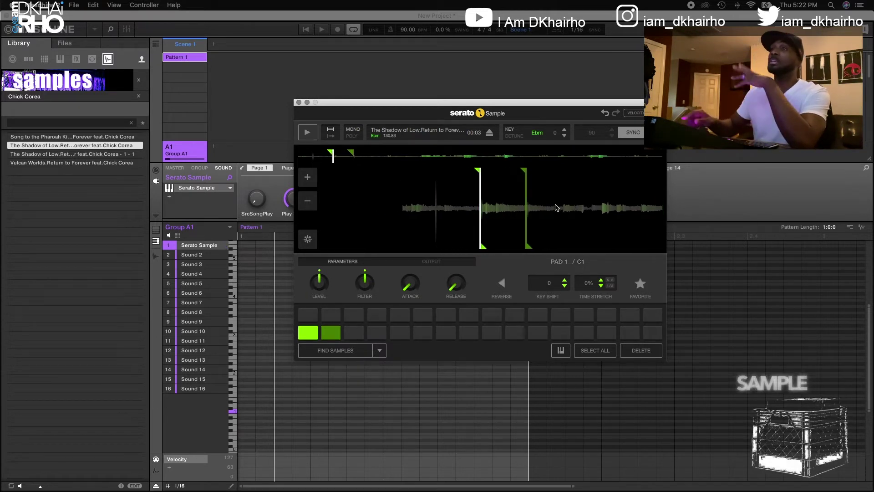
pyautogui.click(561, 352)
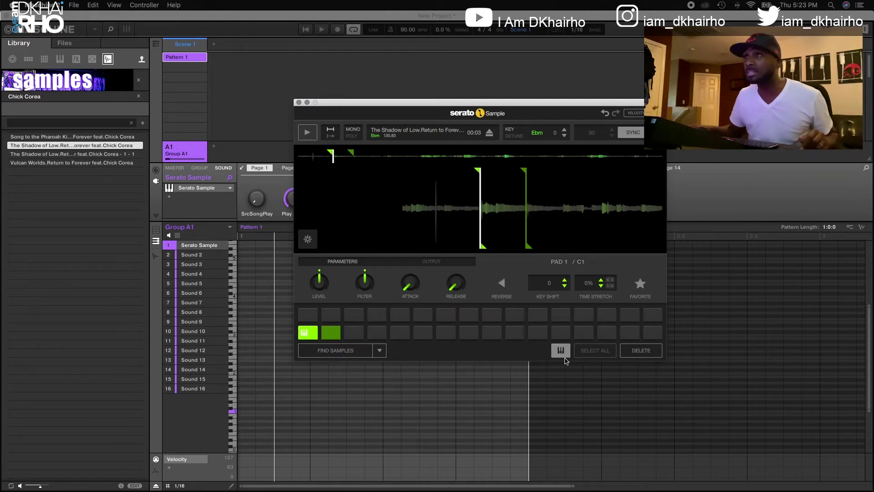
pyautogui.click(564, 354)
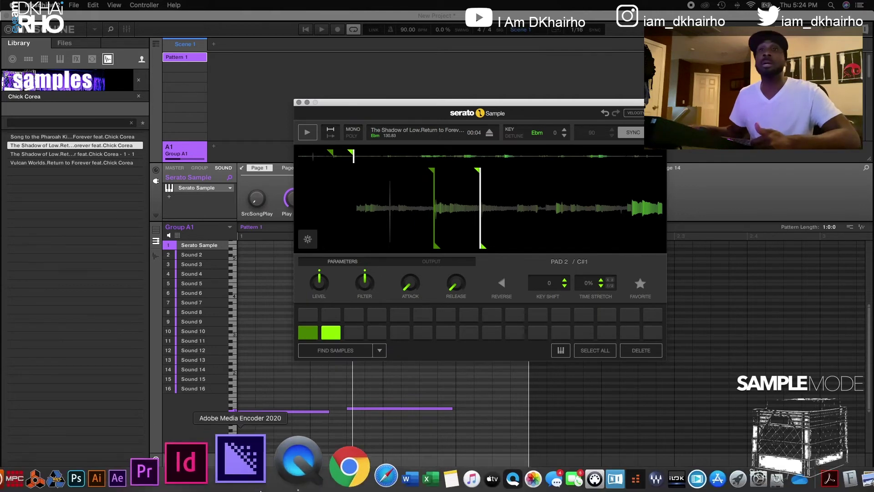
pyautogui.moveTo(110, 478)
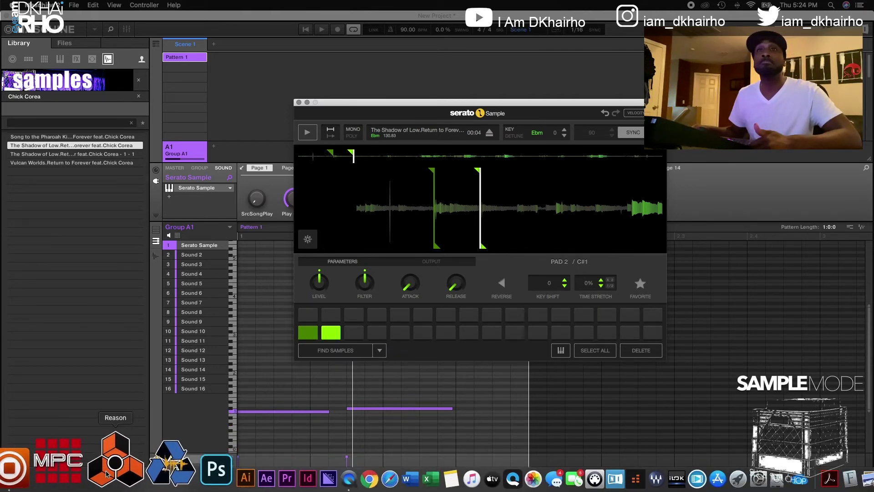
# Step: Launch Reason from the Dock, log in, and dismiss the song information splash
pyautogui.click(106, 471)
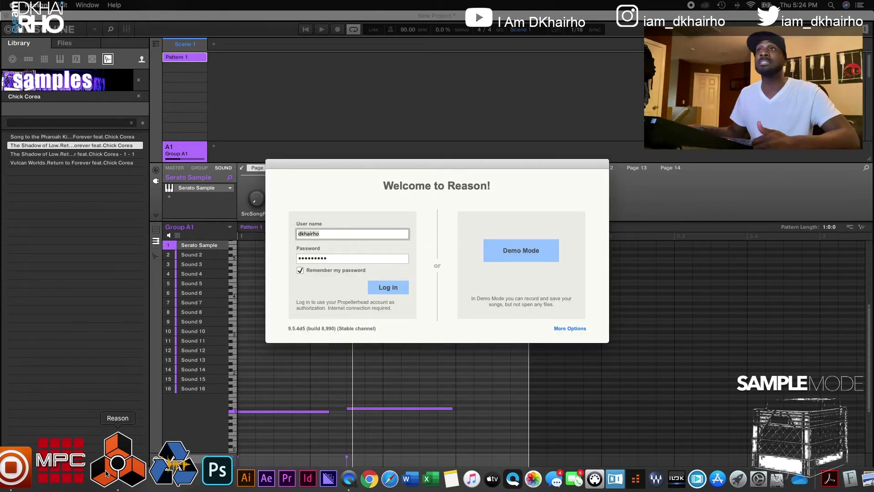
pyautogui.click(402, 288)
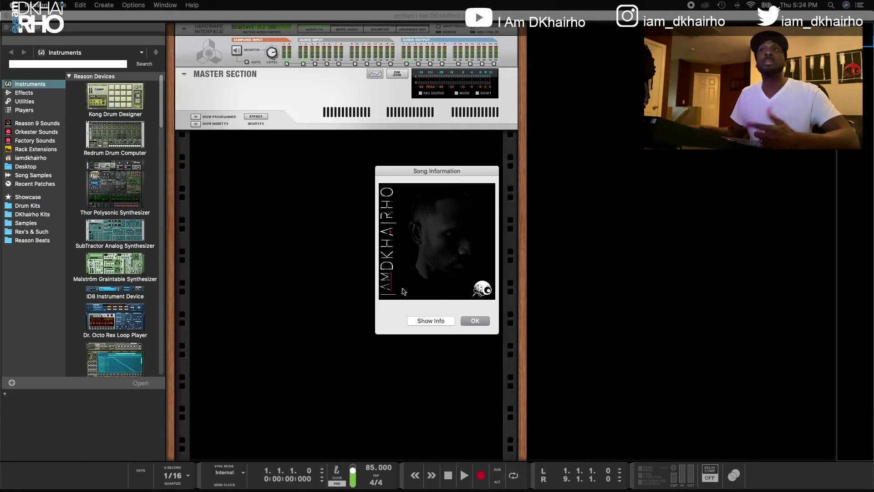
pyautogui.click(481, 324)
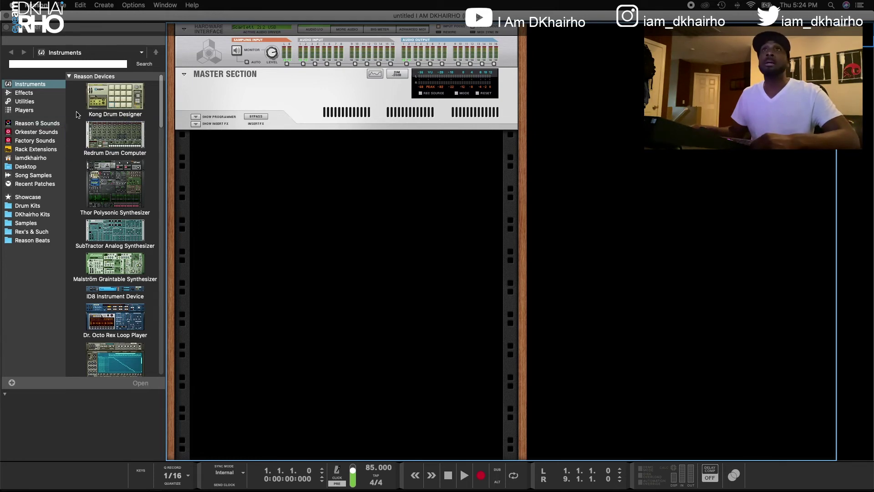
pyautogui.scroll(-5, 127, 198)
pyautogui.scroll(-5, 135, 214)
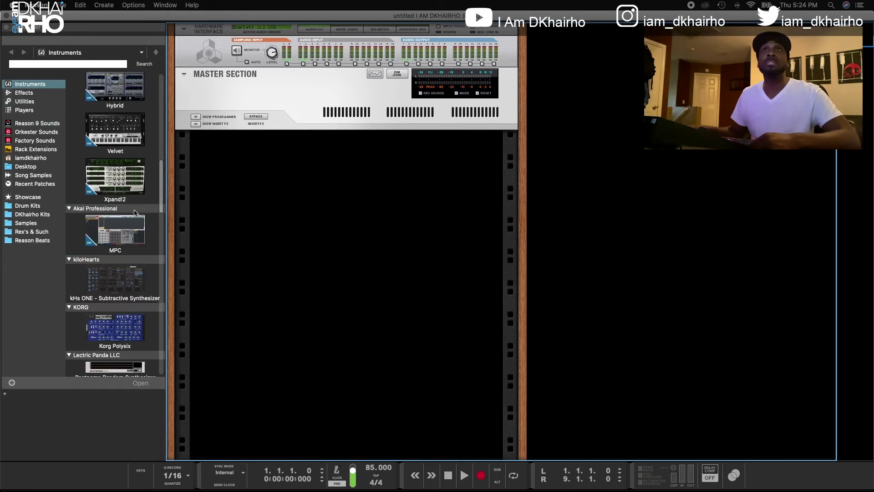
pyautogui.scroll(-5, 135, 214)
pyautogui.scroll(-5, 134, 213)
pyautogui.scroll(-5, 134, 214)
pyautogui.scroll(-5, 126, 198)
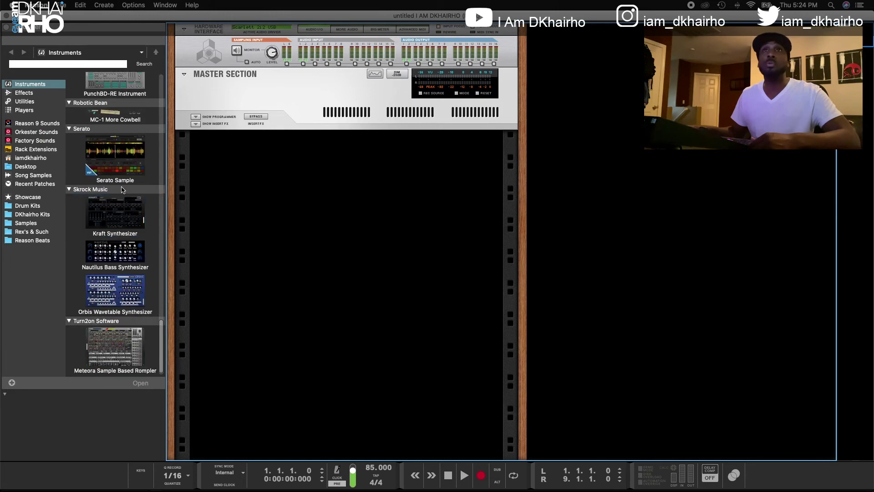
# Step: Drag the Serato Sample instrument into Reason's rack beneath the Master Section
pyautogui.moveTo(111, 155); pyautogui.dragTo(299, 198)
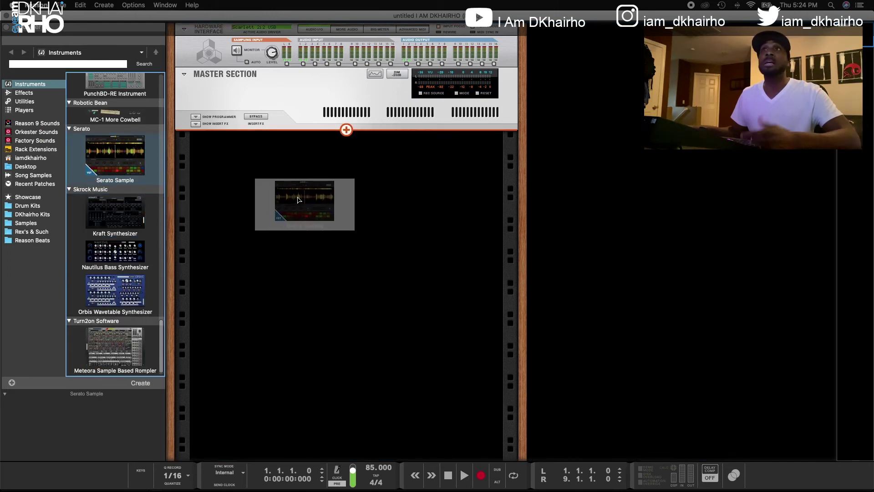
pyautogui.moveTo(298, 199); pyautogui.dragTo(298, 201)
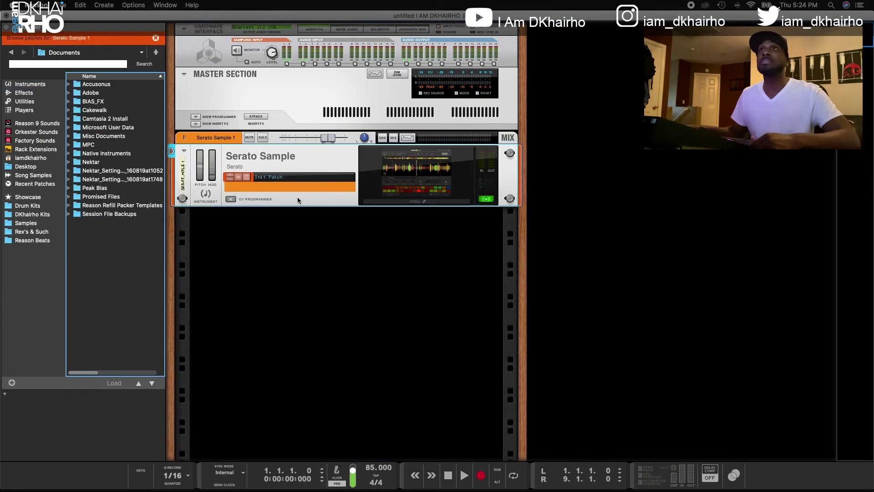
# Step: Open the Serato Sample device's plugin window and move it to the centre-right
pyautogui.click(410, 203)
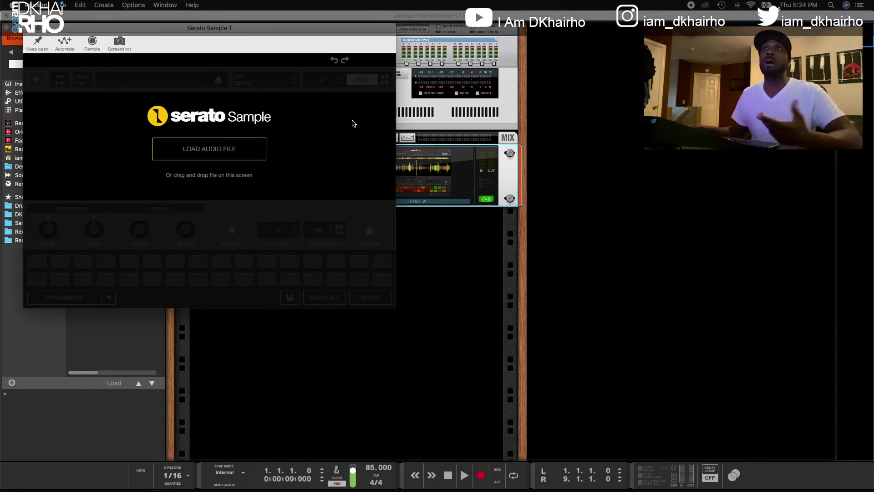
pyautogui.moveTo(264, 28); pyautogui.dragTo(538, 102)
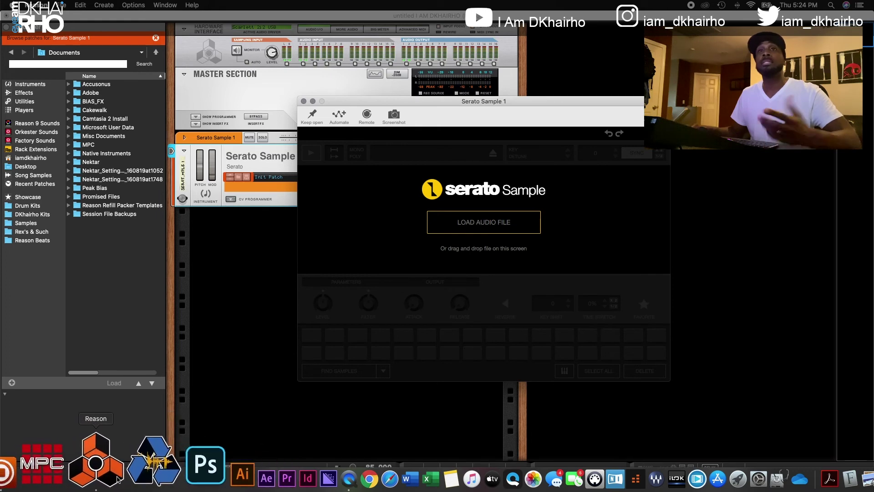
# Step: Bring Maschine 2 back to the front from the Dock
pyautogui.click(64, 477)
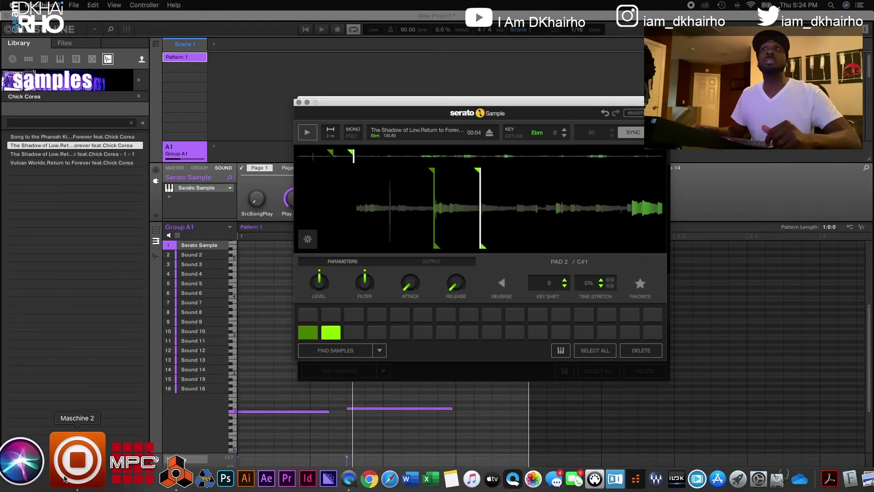